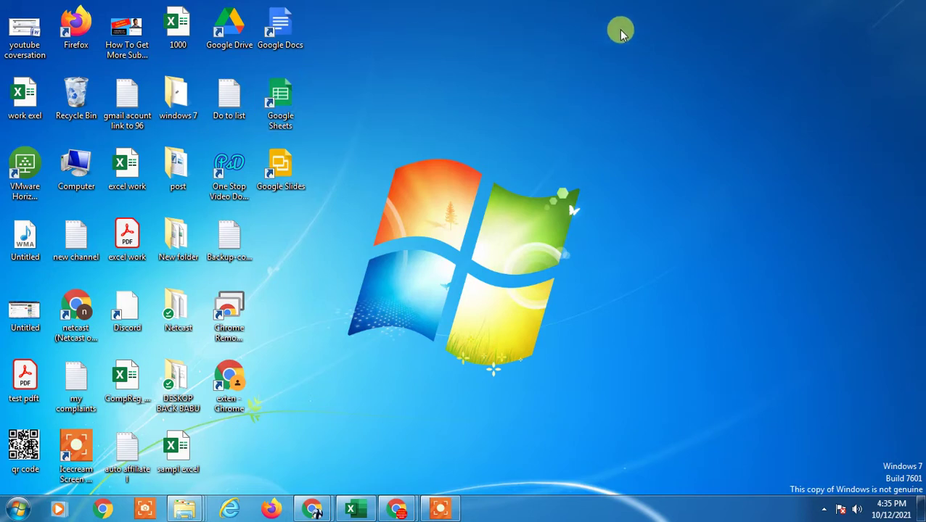
Step: Refresh the Windows 7 desktop several times from its right-click menu
right_click(480, 25)
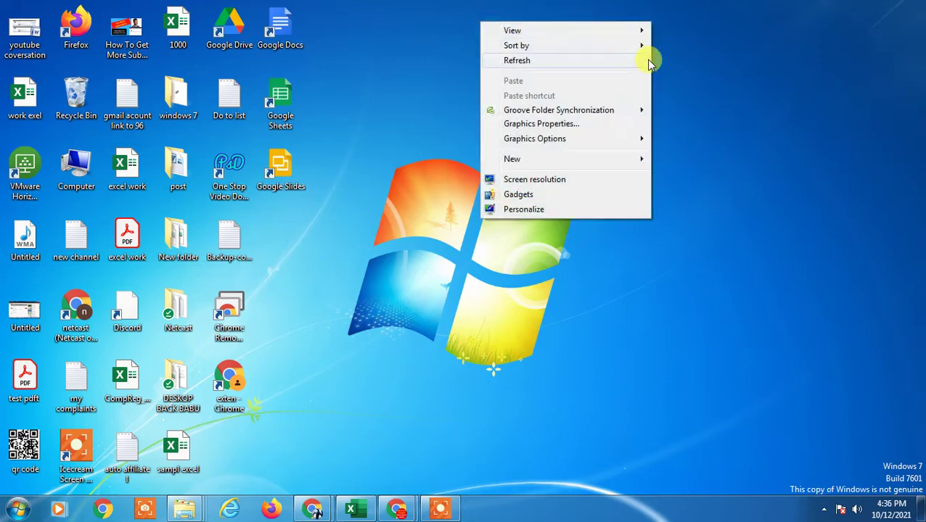
click(551, 62)
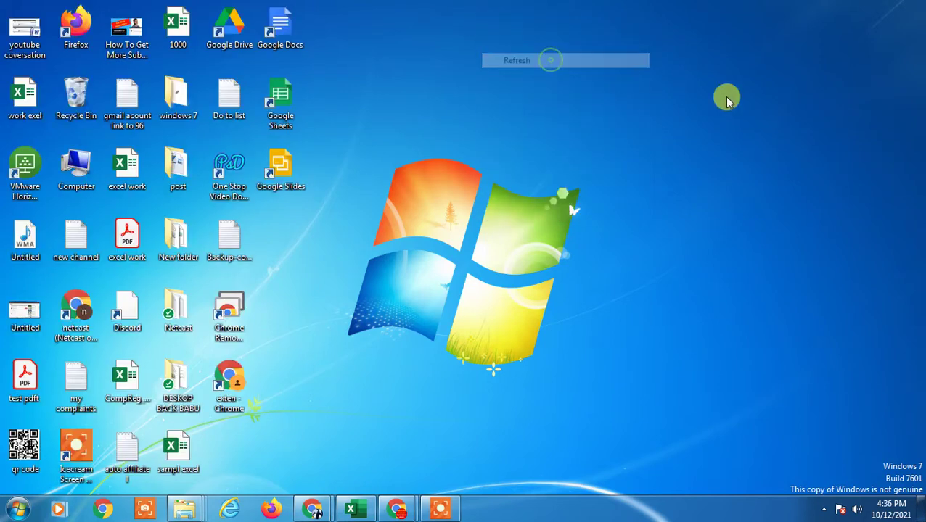
right_click(482, 7)
click(552, 46)
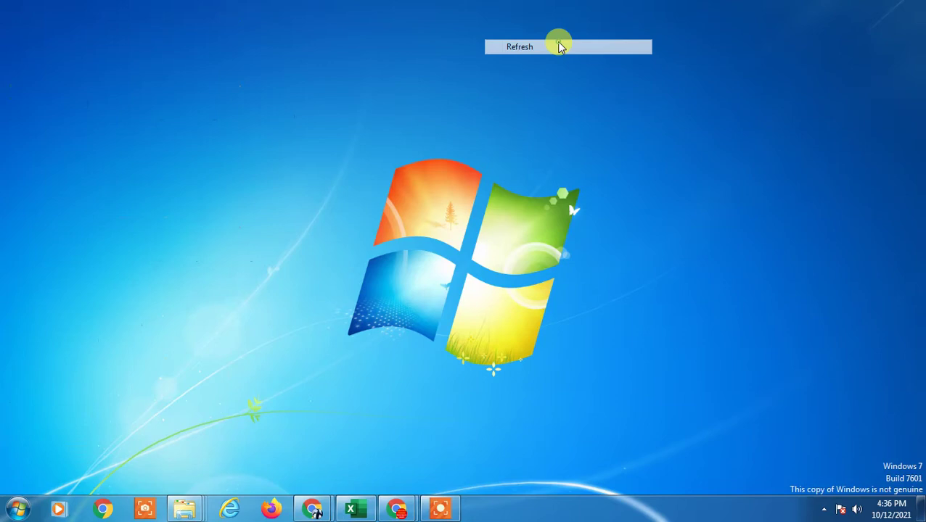
right_click(407, 32)
click(444, 71)
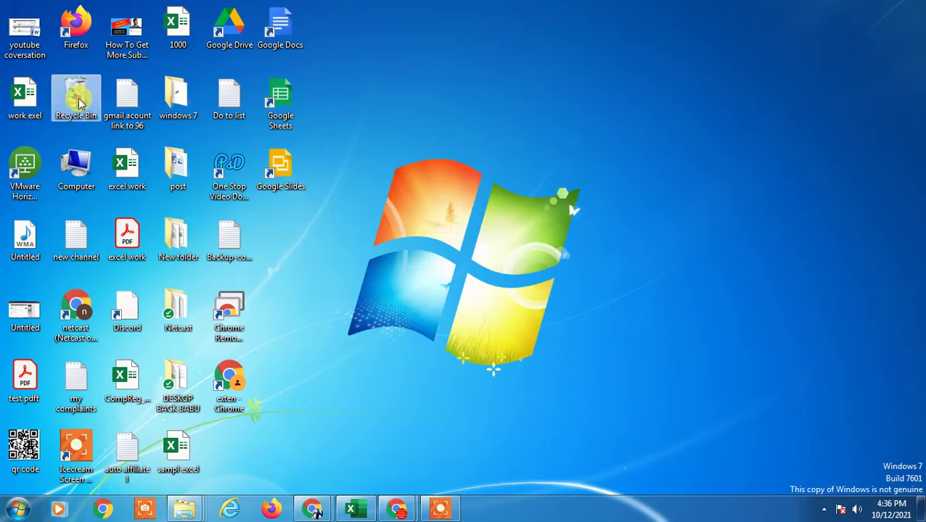
Step: Permanently delete the 11 items in the Recycle Bin, then refresh the desktop
right_click(80, 100)
click(127, 122)
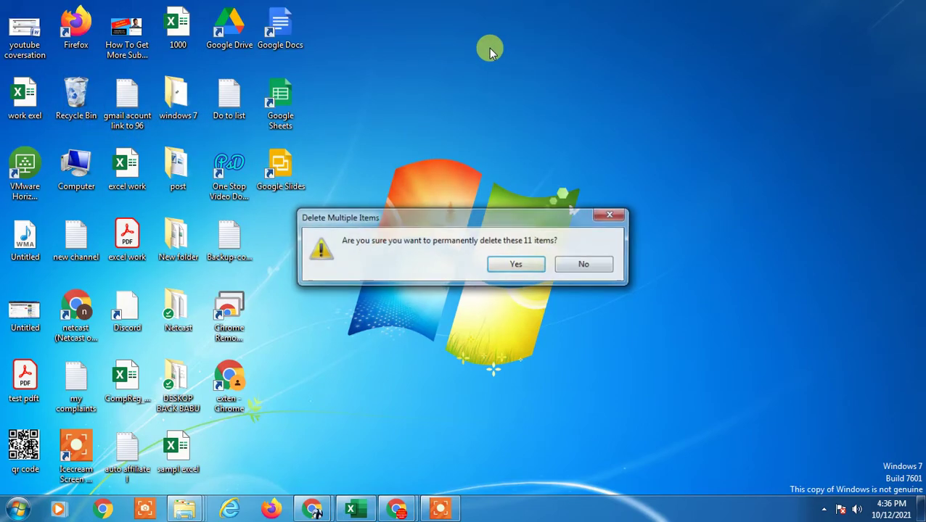
click(532, 258)
right_click(445, 18)
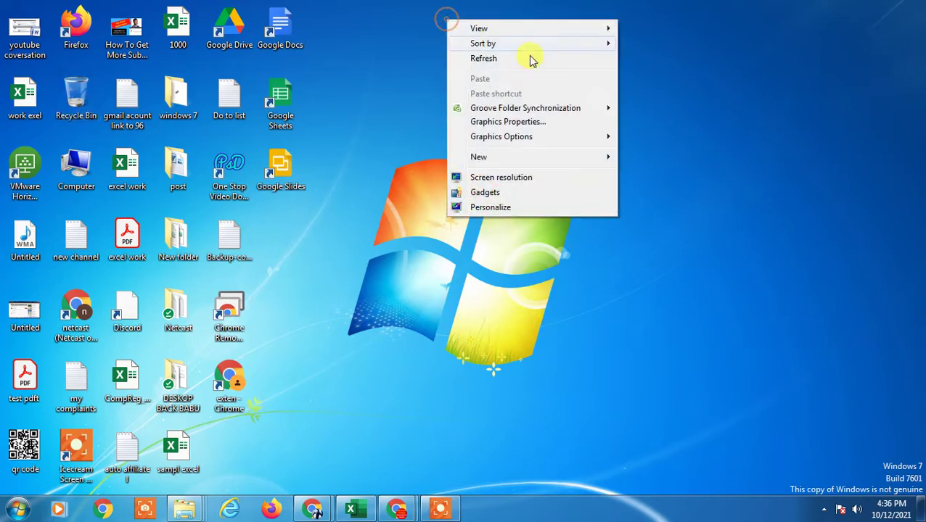
click(520, 59)
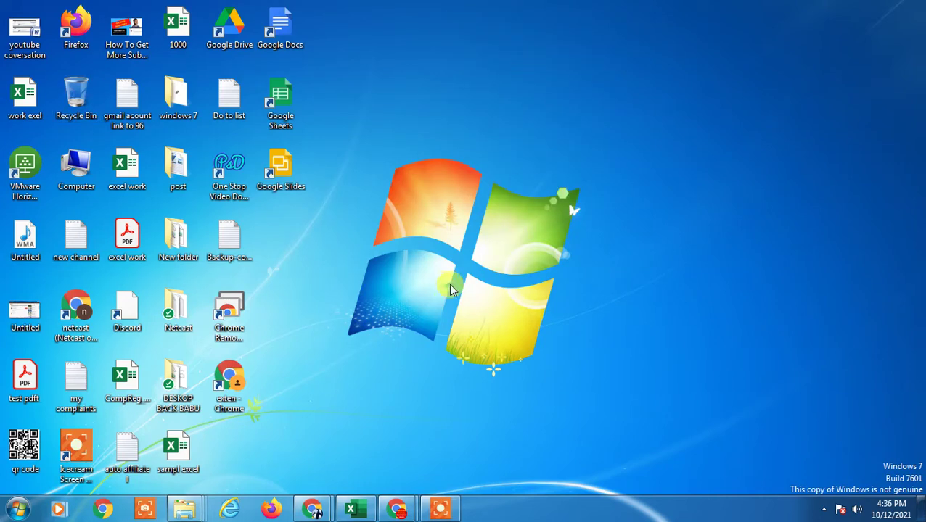
right_click(406, 66)
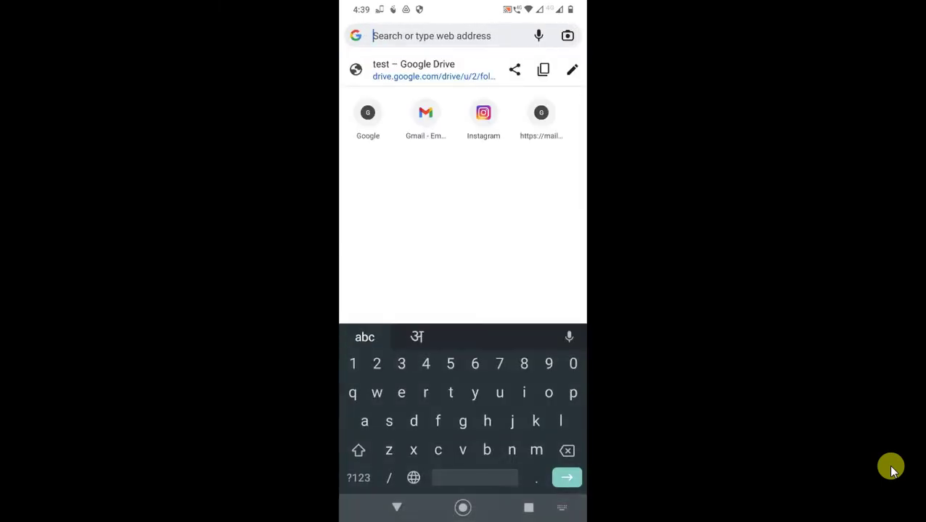
Step: Load google.com and confirm Desktop site is checked in Chrome's menu
text(go)
key(Return)
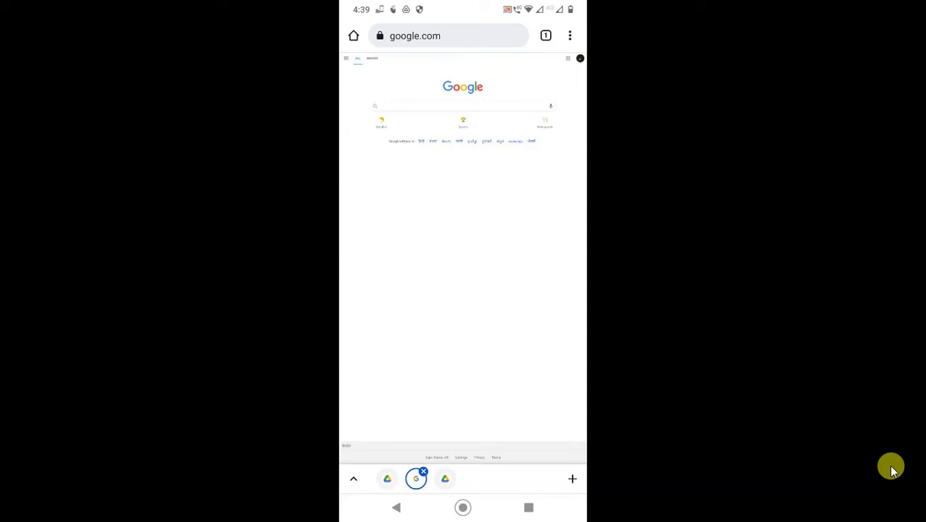
click(569, 36)
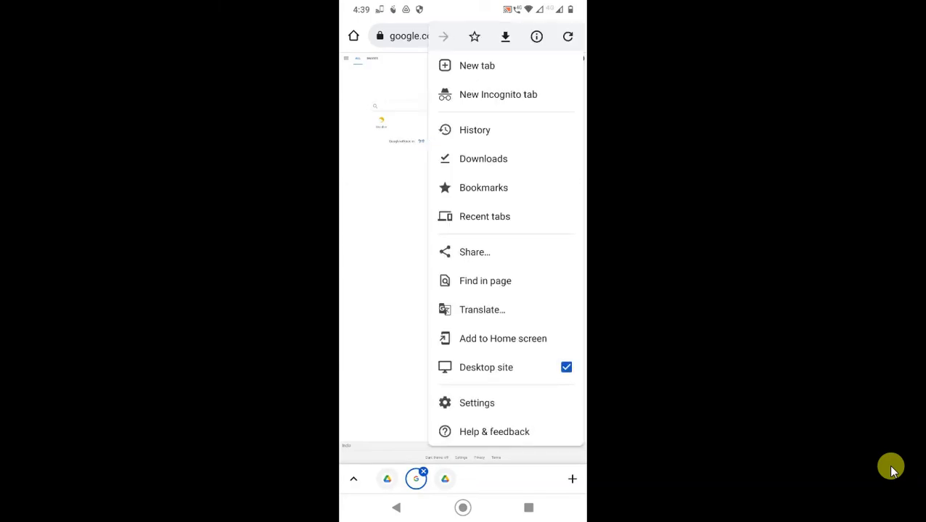
right_click(891, 468)
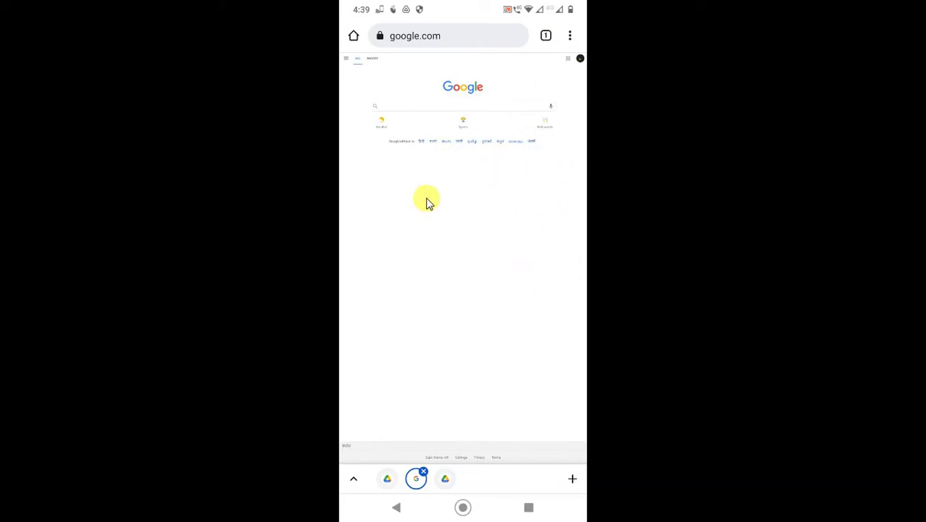
click(570, 38)
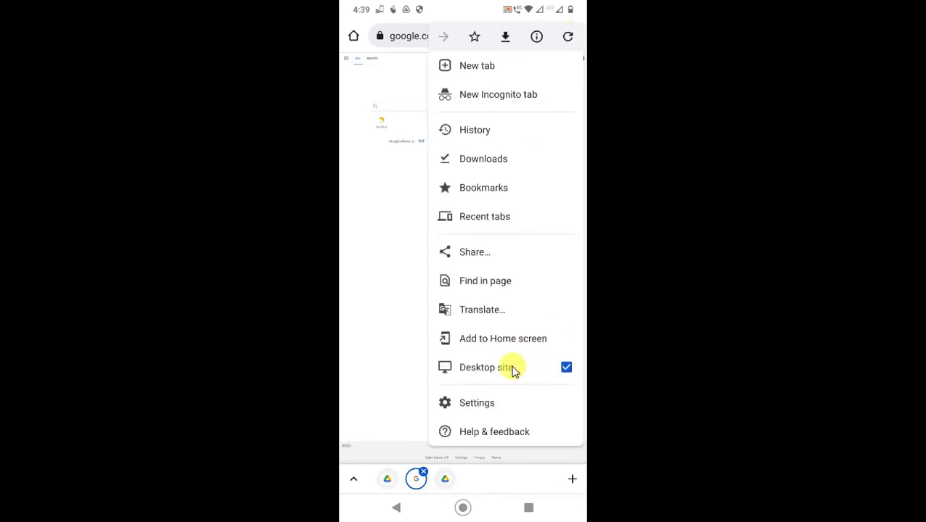
click(370, 218)
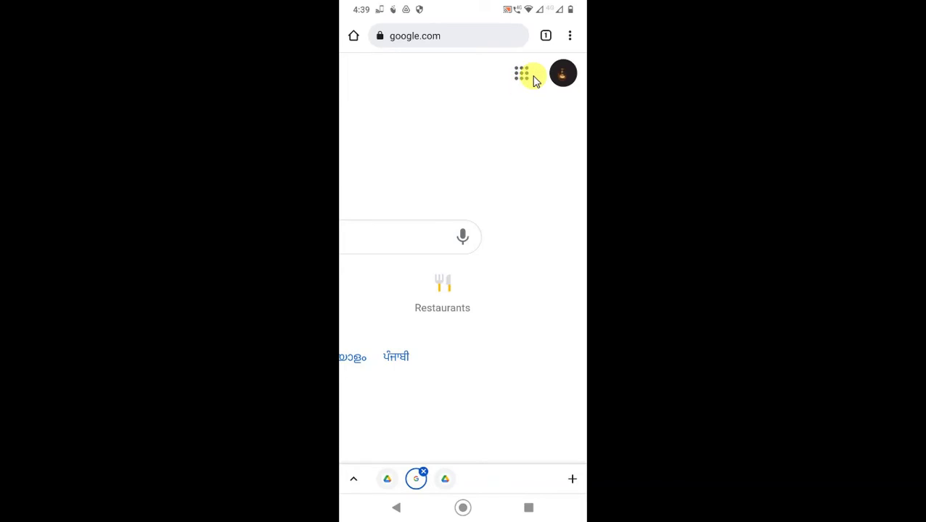
Step: Open Gmail from the Google apps grid on google.com
click(534, 78)
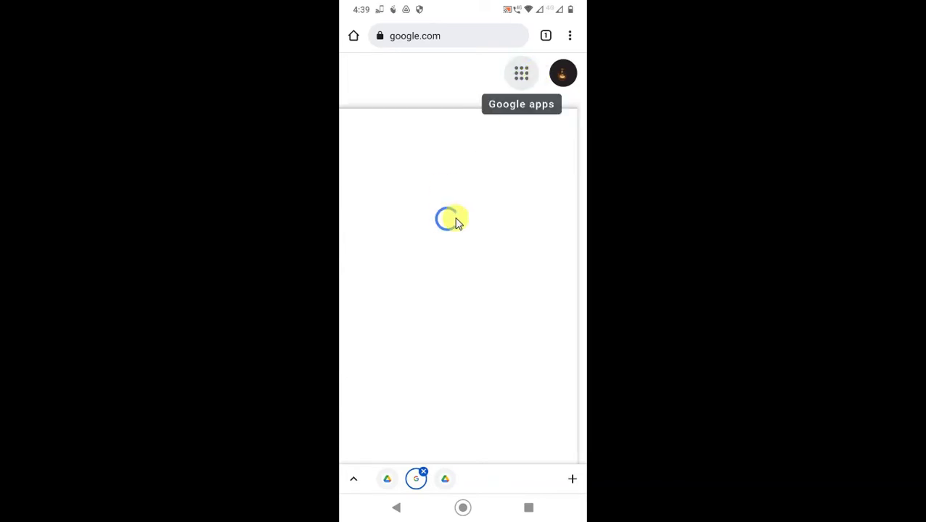
scroll(498, 397, down, 3)
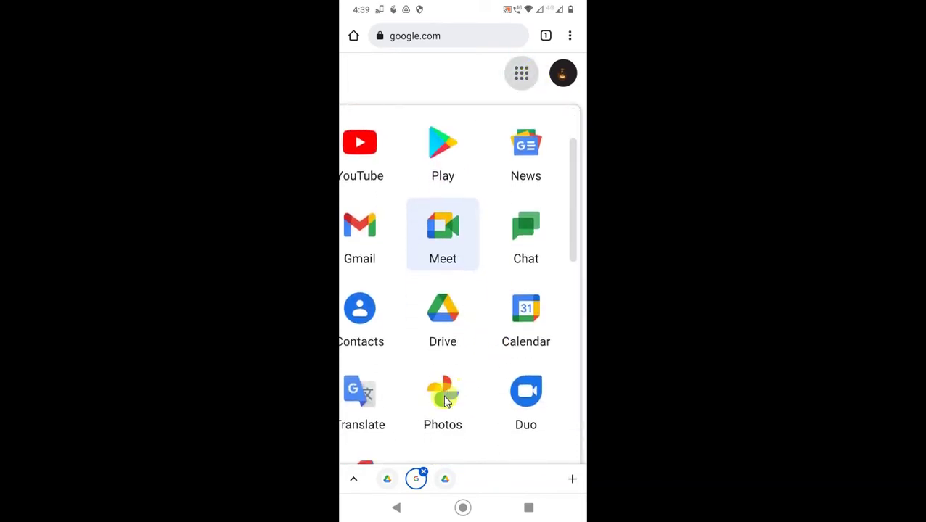
scroll(396, 397, down, 1)
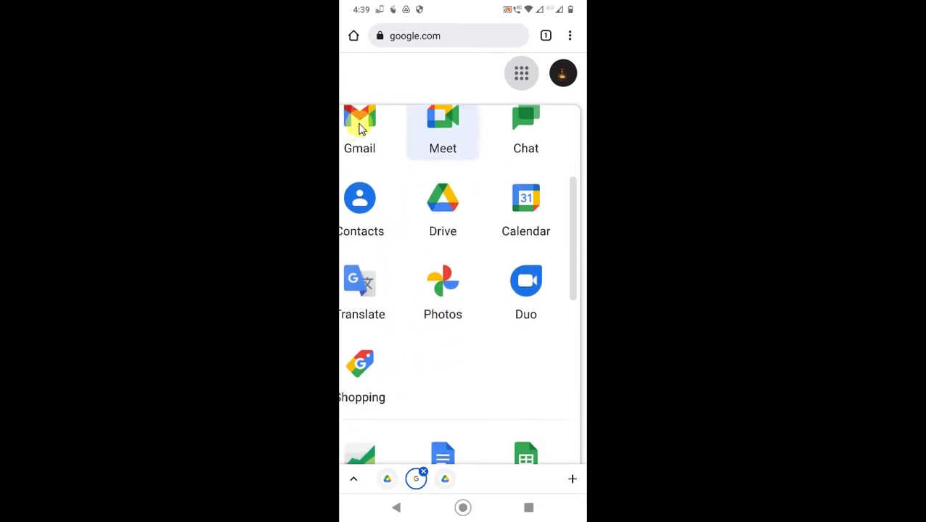
drag(360, 128, 360, 190)
click(365, 210)
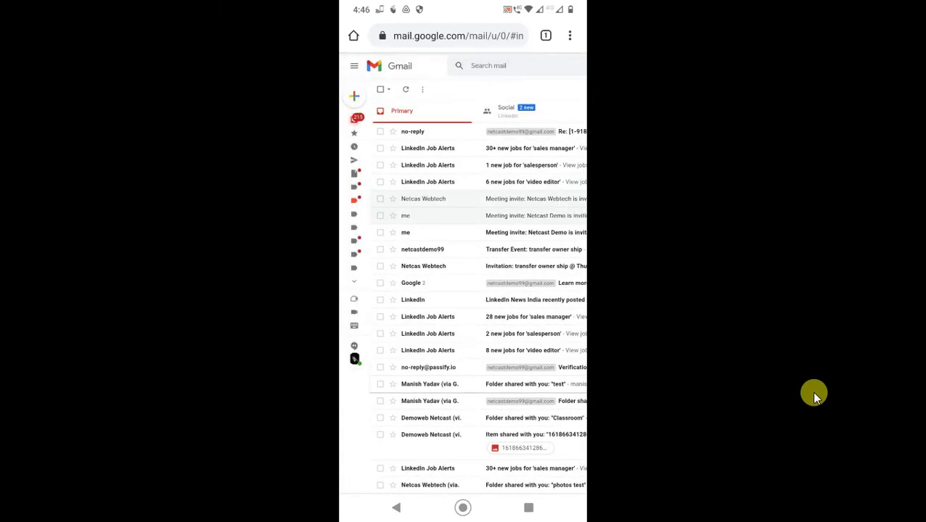
Step: Tick the select-all checkbox for the page's 50 conversations and scroll to check them
click(381, 91)
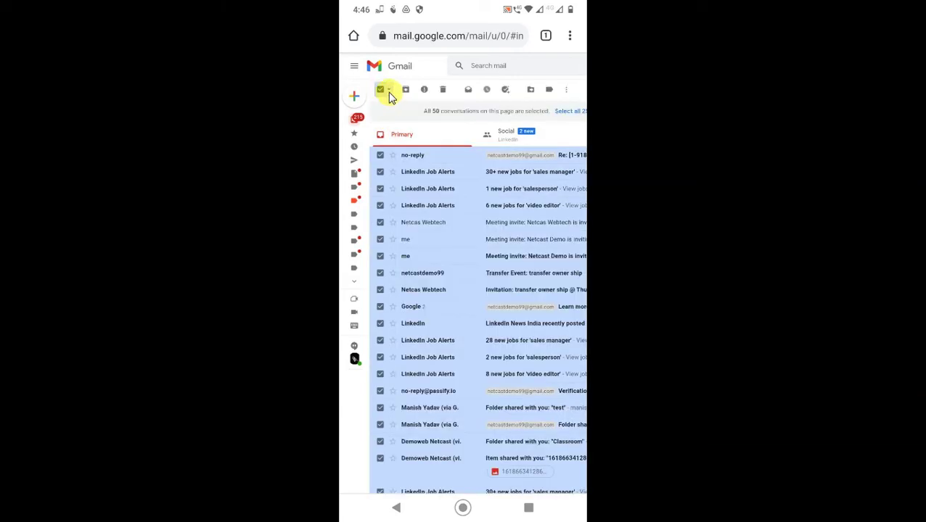
scroll(445, 250, down, 5)
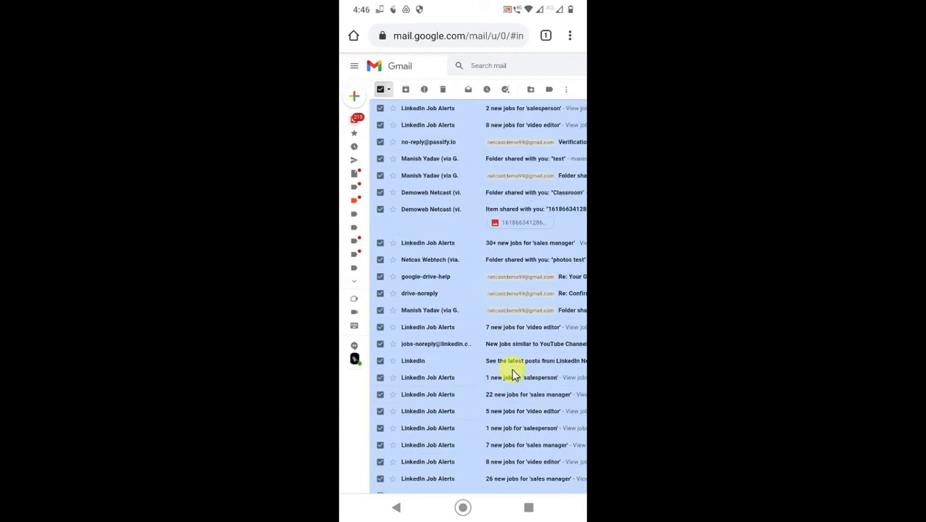
scroll(473, 450, down, 4)
scroll(473, 440, down, 3)
scroll(558, 430, right, 2)
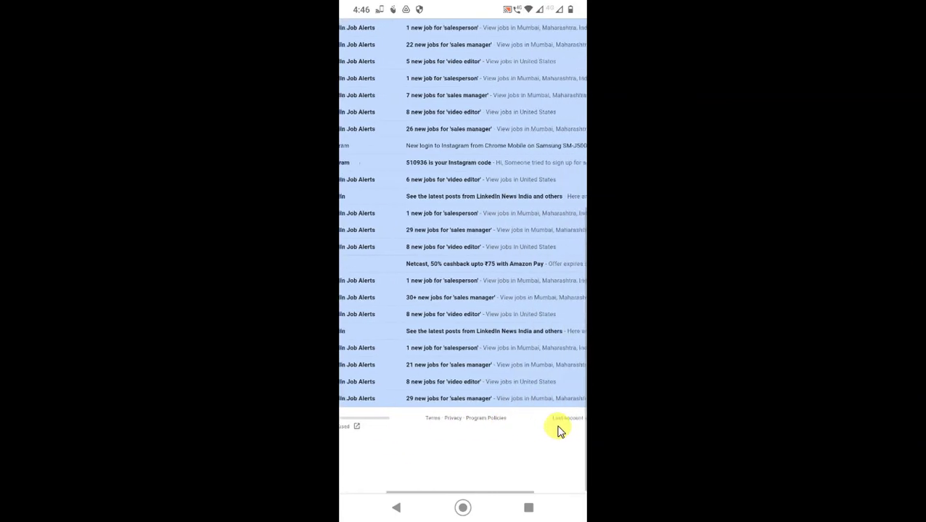
scroll(558, 430, right, 2)
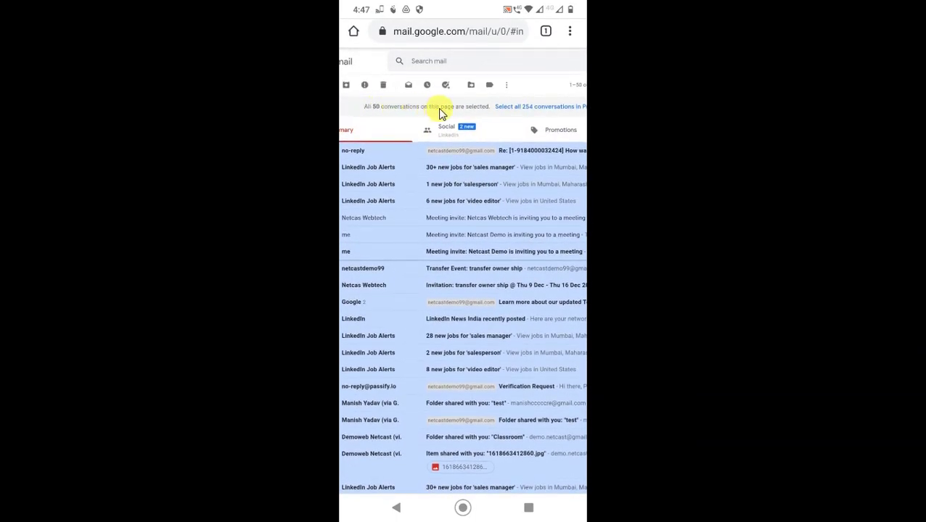
scroll(471, 110, left, 3)
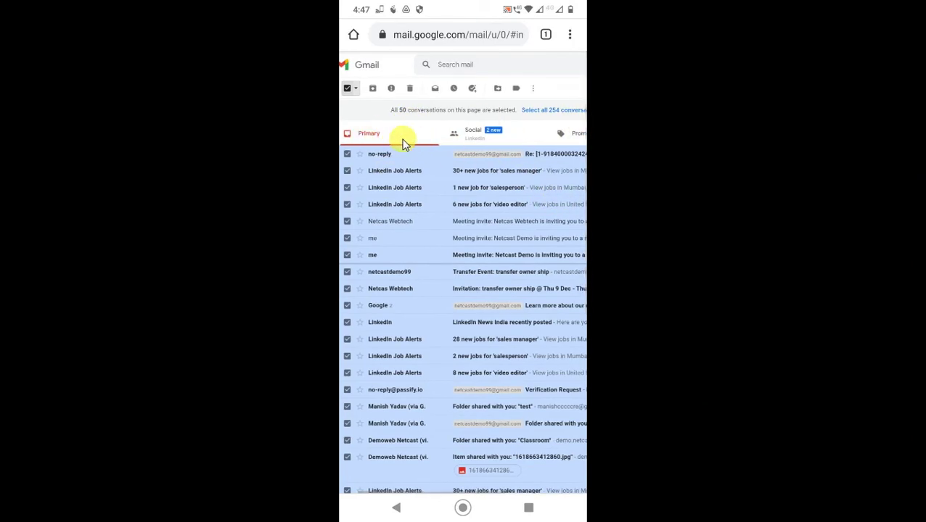
scroll(555, 123, right, 2)
drag(541, 117, 492, 117)
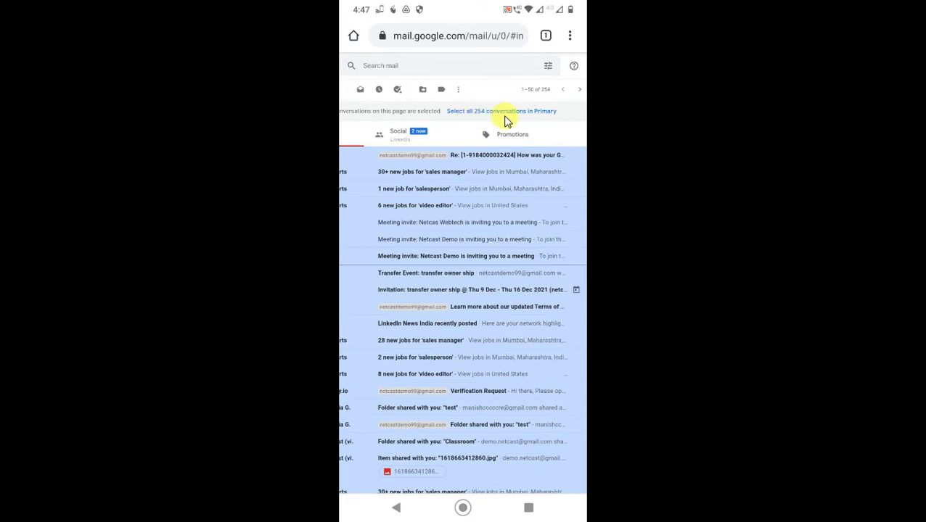
Step: Zoom in on the selection banner and choose 'Select all 254 conversations in Primary'
double_click(507, 122)
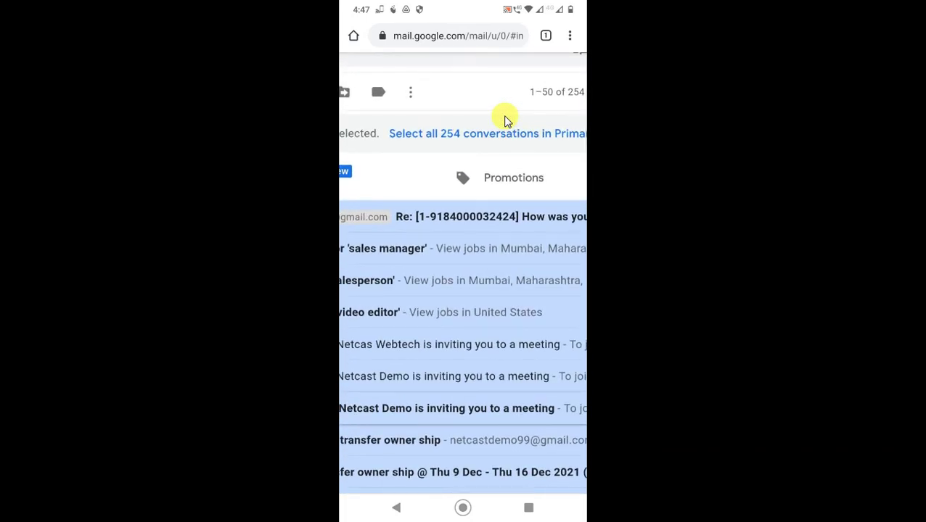
click(464, 141)
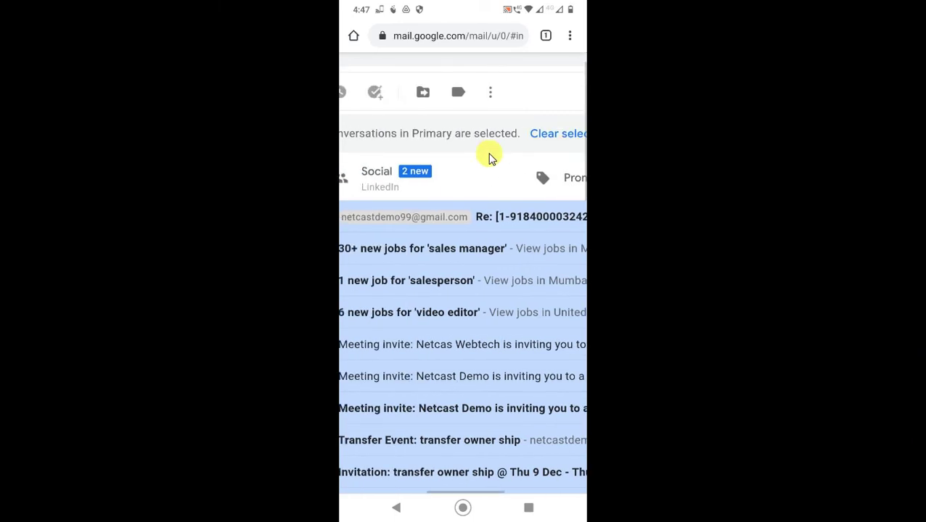
scroll(490, 155, left, 5)
scroll(567, 143, right, 3)
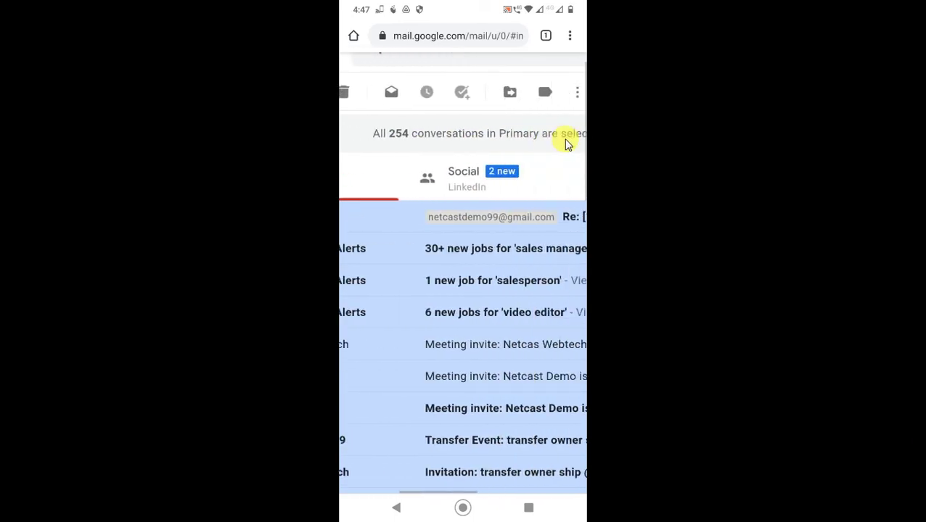
scroll(567, 143, right, 2)
scroll(570, 148, left, 6)
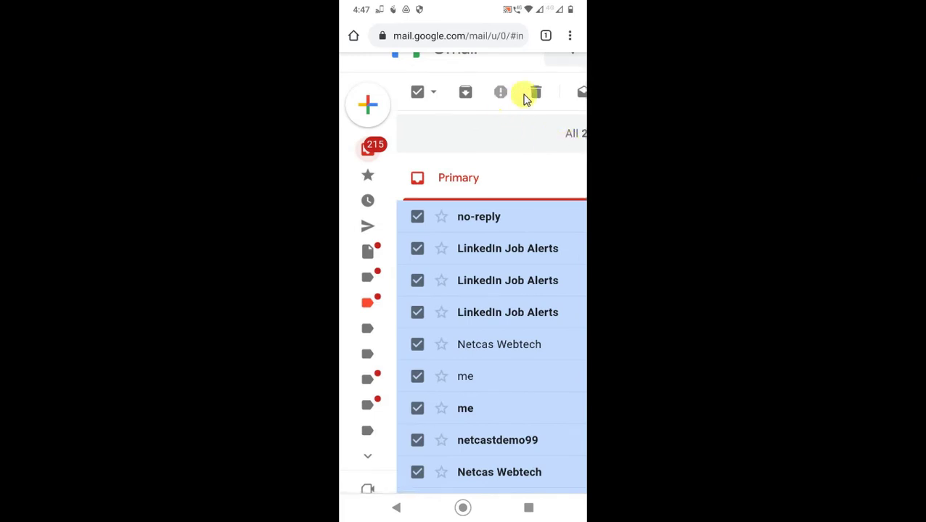
scroll(512, 173, down, 1)
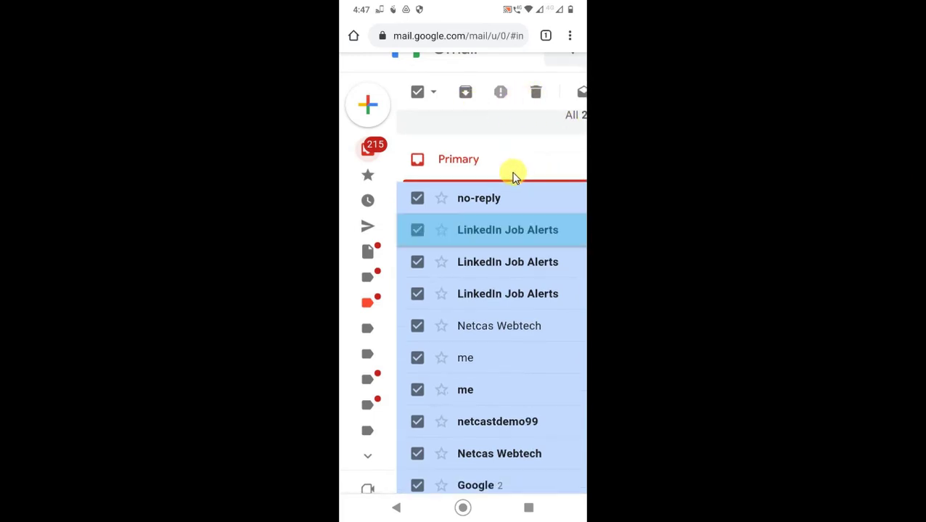
scroll(527, 174, down, 1)
scroll(528, 174, down, 3)
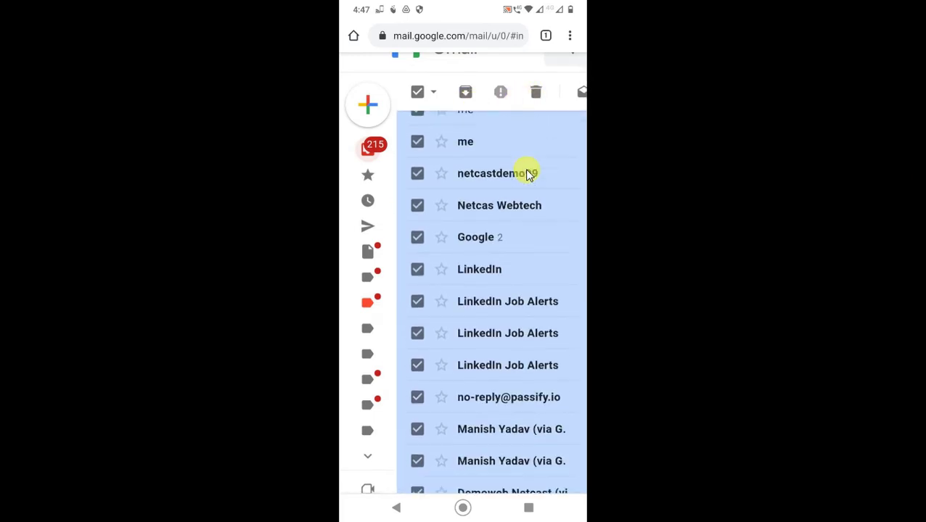
scroll(529, 173, up, 5)
scroll(458, 87, right, 3)
drag(427, 106, 465, 98)
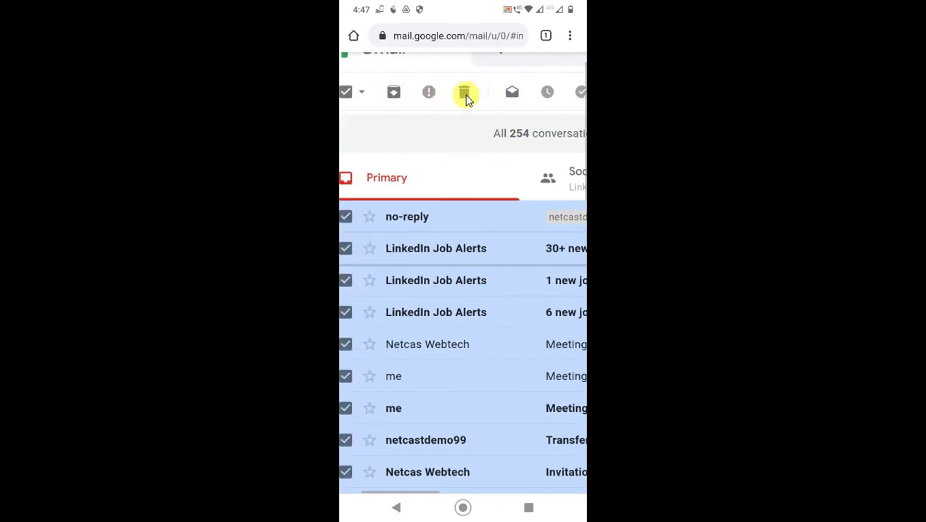